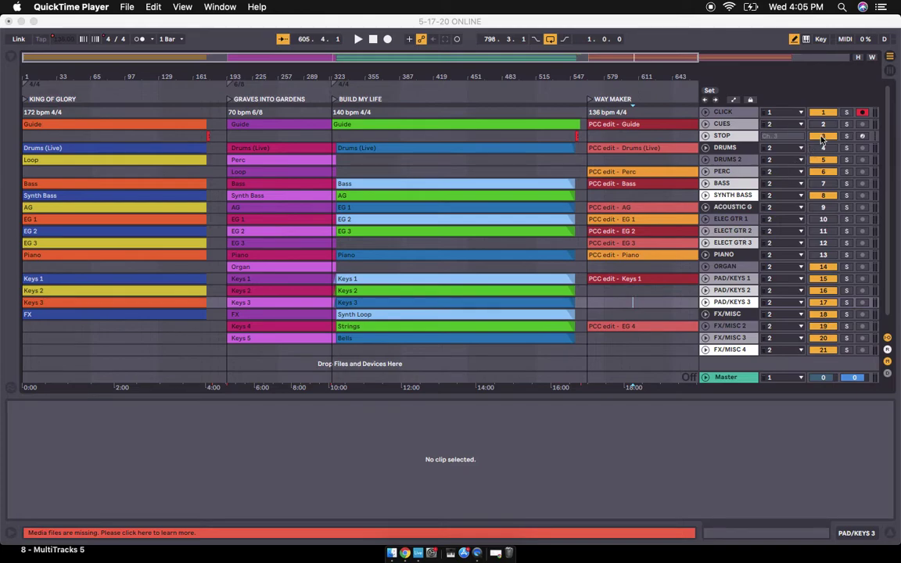
# Step: Bring the Live set window forward and switch the metronome on
pyautogui.click(825, 130)
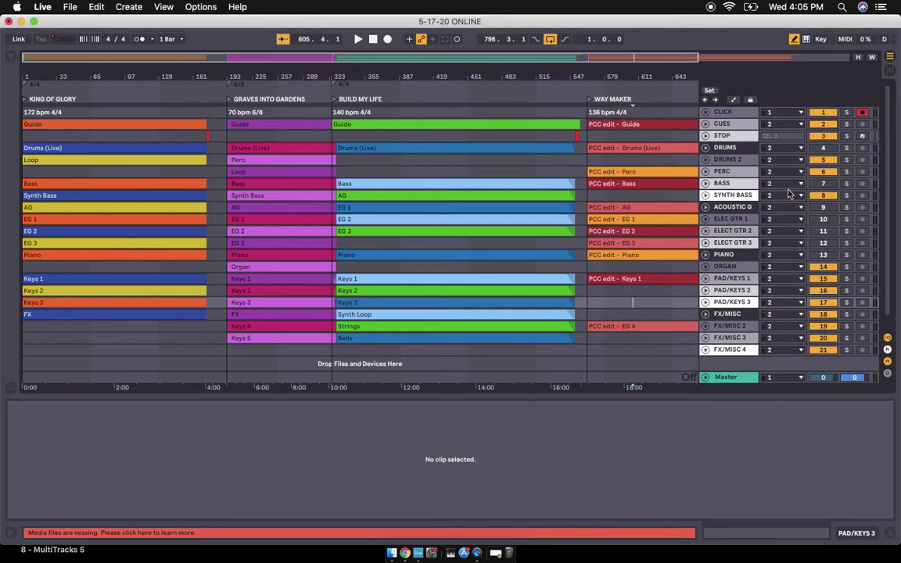
pyautogui.press('o')
# Step: Set Live's audio output device to the PCC POW Ableton Interface in Preferences
pyautogui.click(789, 195)
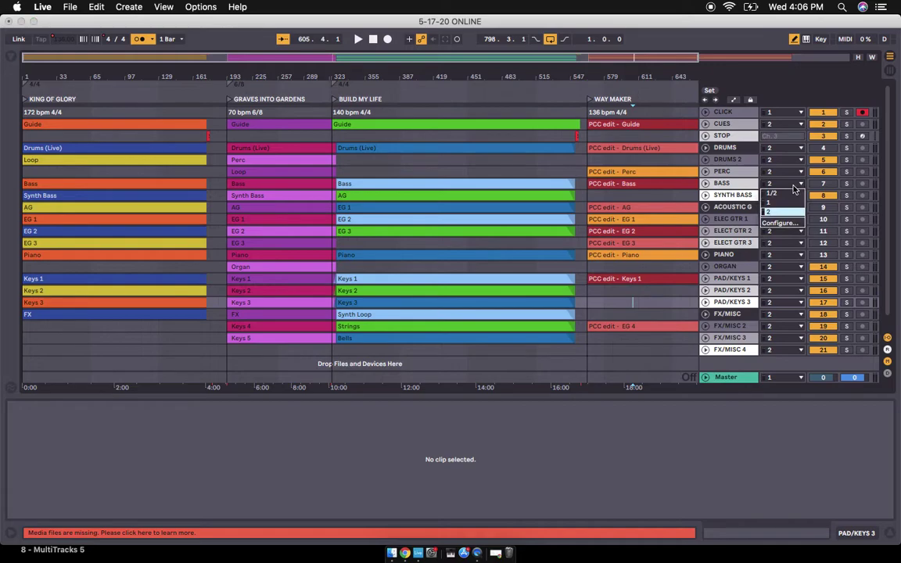
pyautogui.click(792, 242)
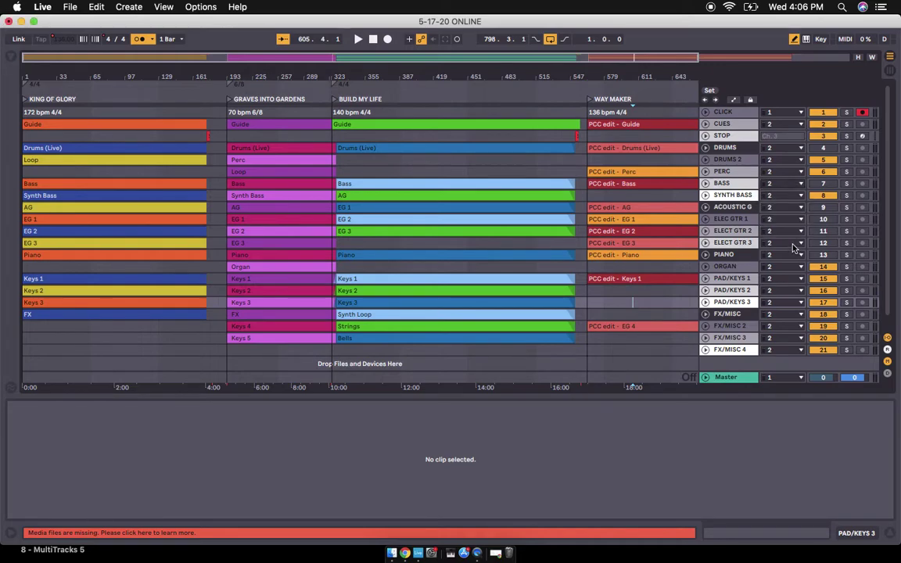
pyautogui.click(792, 243)
pyautogui.click(781, 283)
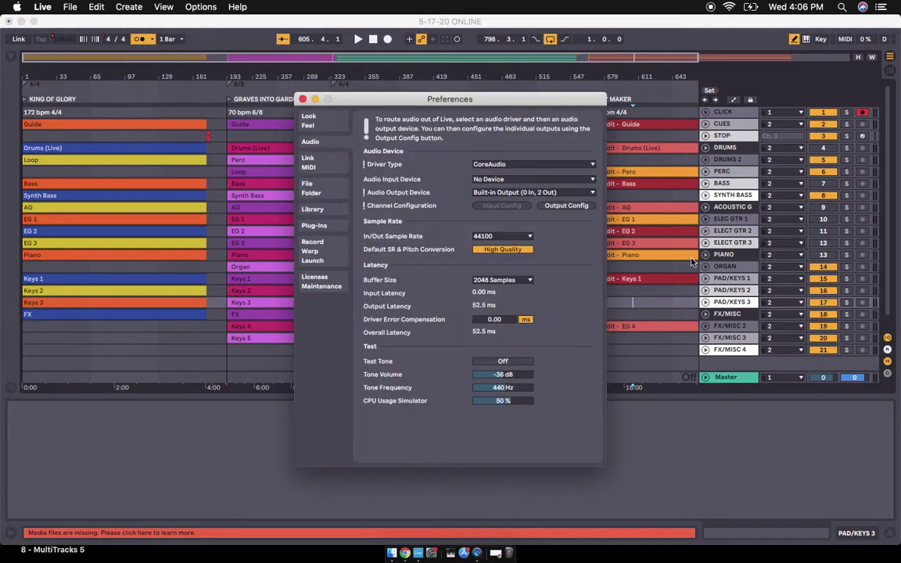
pyautogui.click(555, 193)
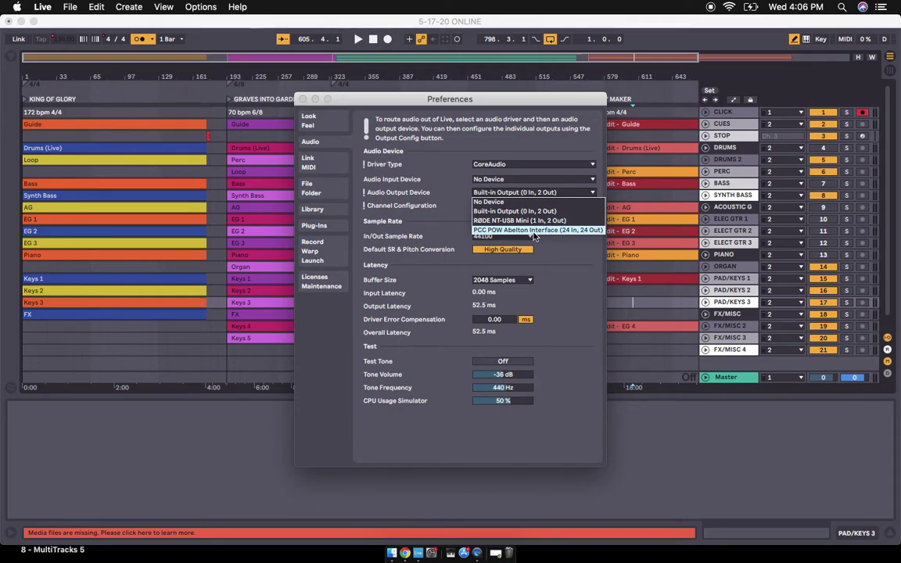
pyautogui.click(534, 231)
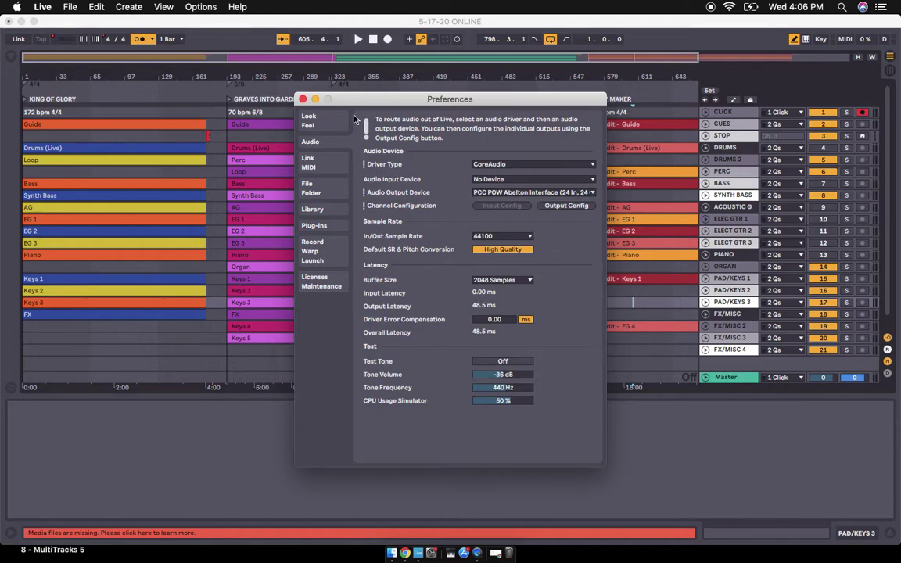
pyautogui.click(303, 101)
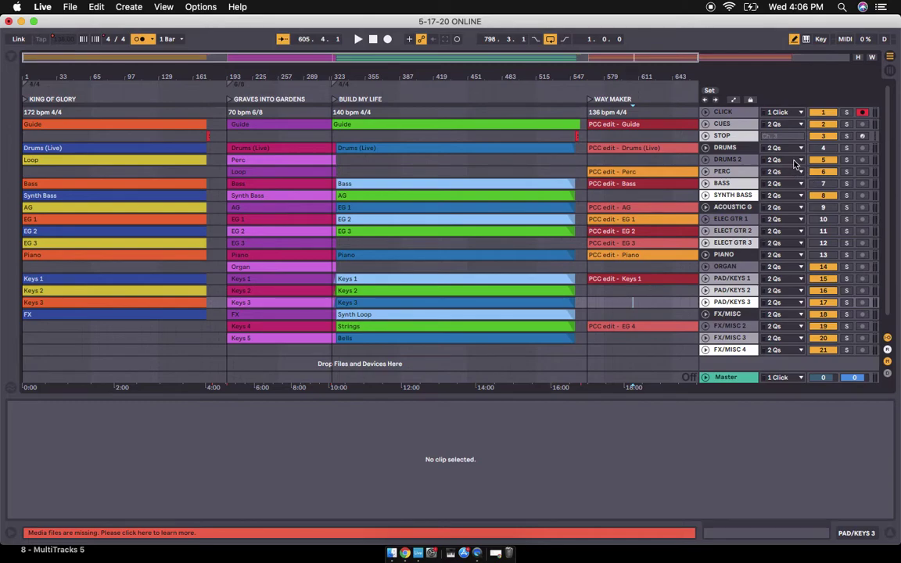
# Step: Route DRUMS 2, PERC, SYNTH BASS and ORGAN to the 3/4 Synth/Pad output
pyautogui.click(785, 159)
pyautogui.click(791, 172)
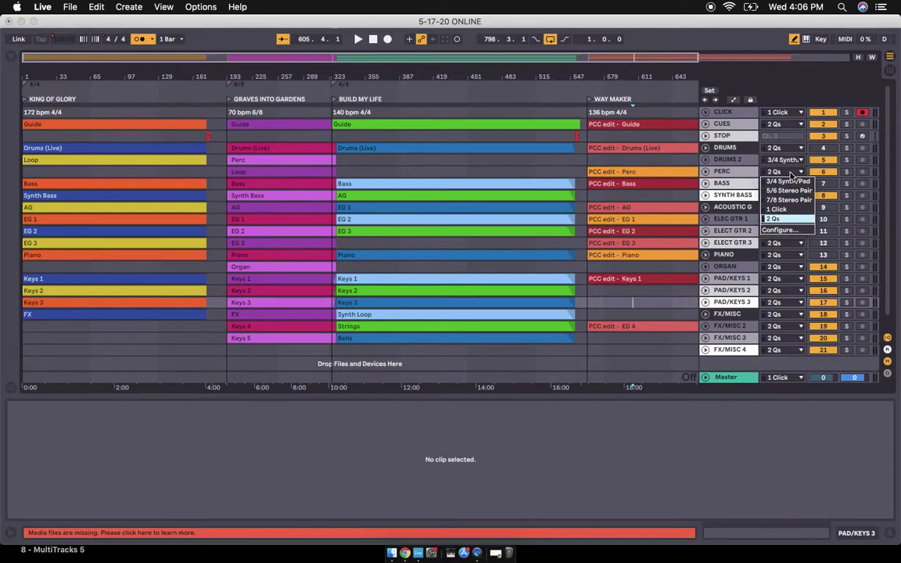
pyautogui.click(782, 183)
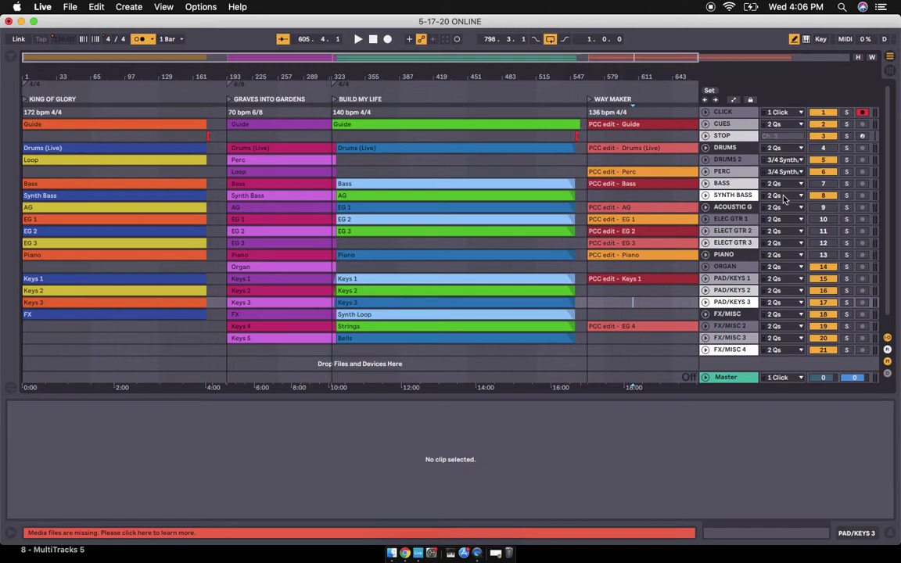
pyautogui.click(786, 194)
pyautogui.click(782, 204)
pyautogui.click(781, 197)
pyautogui.click(782, 206)
pyautogui.click(782, 266)
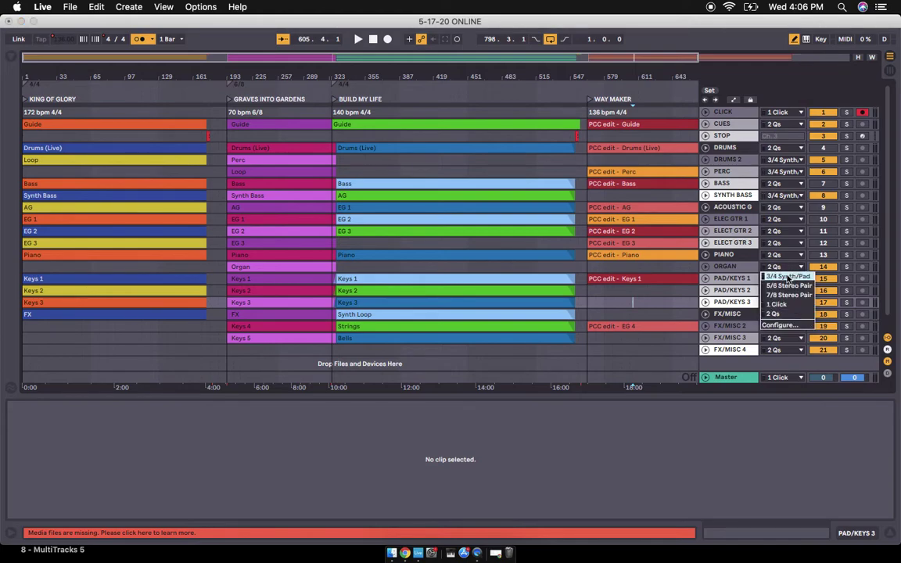
pyautogui.click(787, 278)
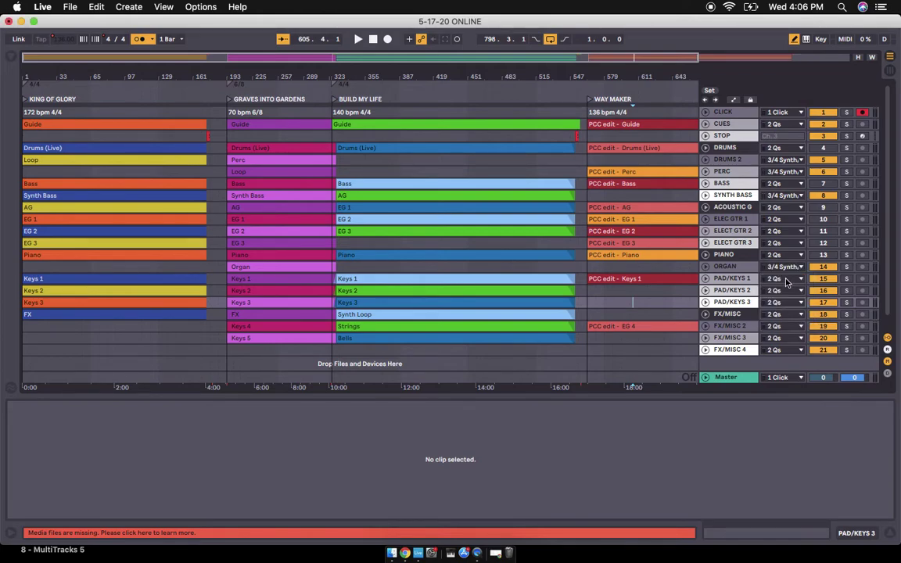
# Step: Route PAD/KEYS 1–3 and FX/MISC 1–4 to the 3/4 Synth/Pad output
pyautogui.click(782, 279)
pyautogui.click(785, 290)
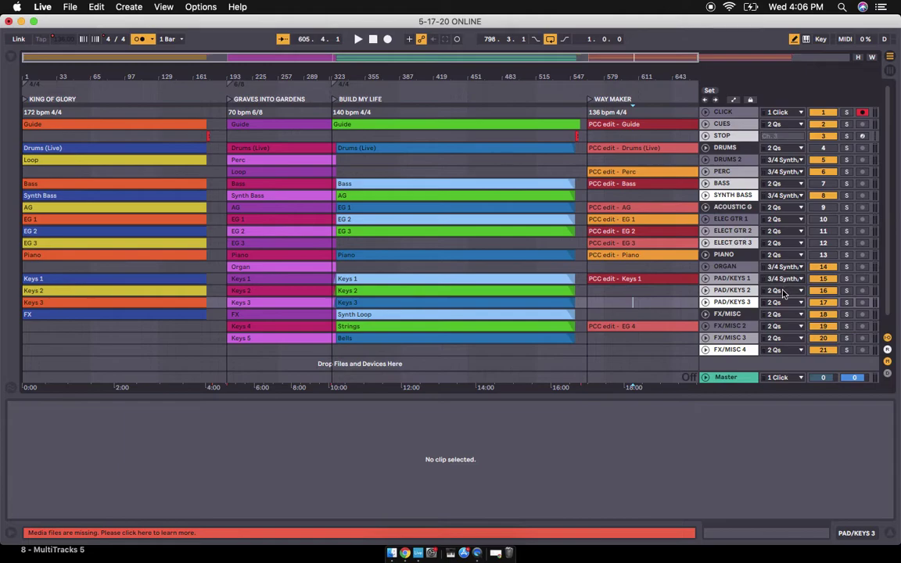
pyautogui.click(782, 290)
pyautogui.click(781, 302)
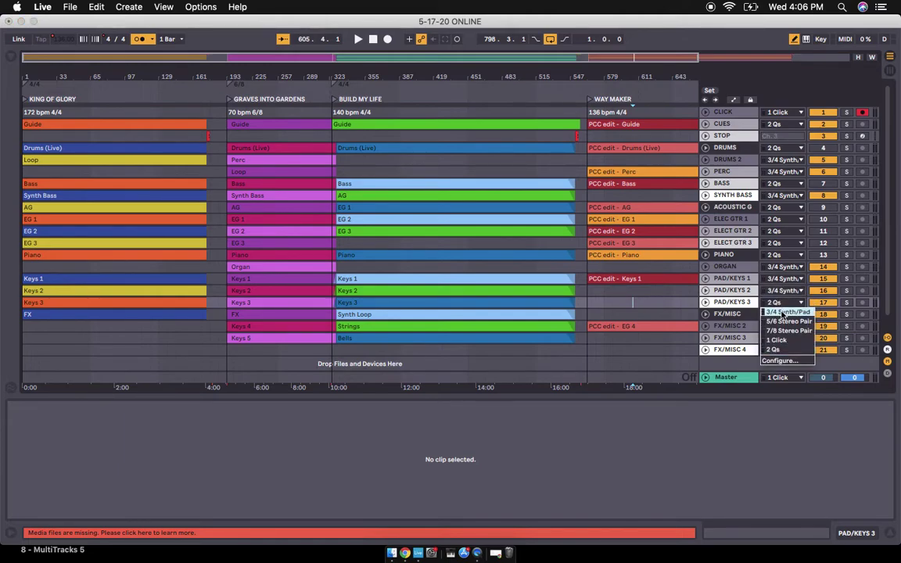
pyautogui.click(782, 312)
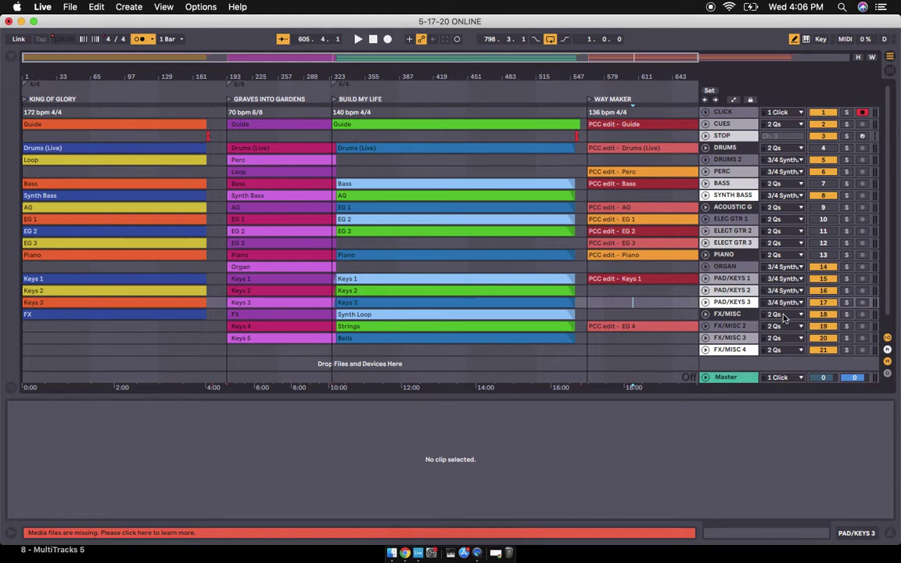
pyautogui.click(781, 314)
pyautogui.click(782, 323)
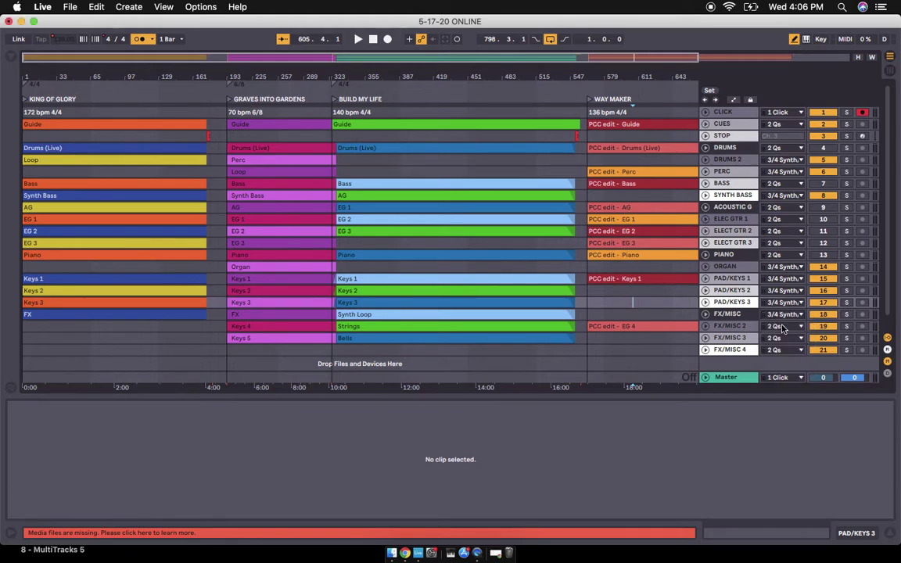
pyautogui.click(790, 326)
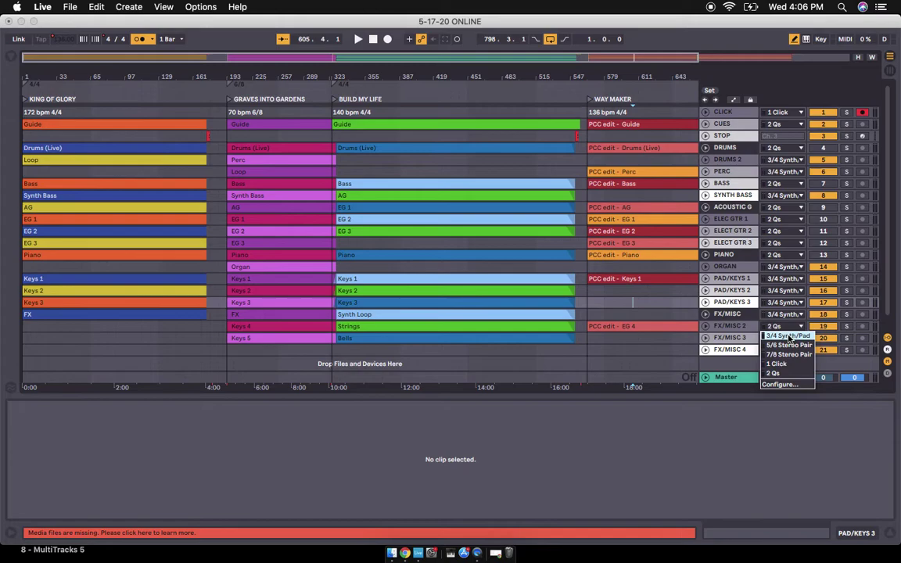
pyautogui.click(788, 336)
pyautogui.click(788, 338)
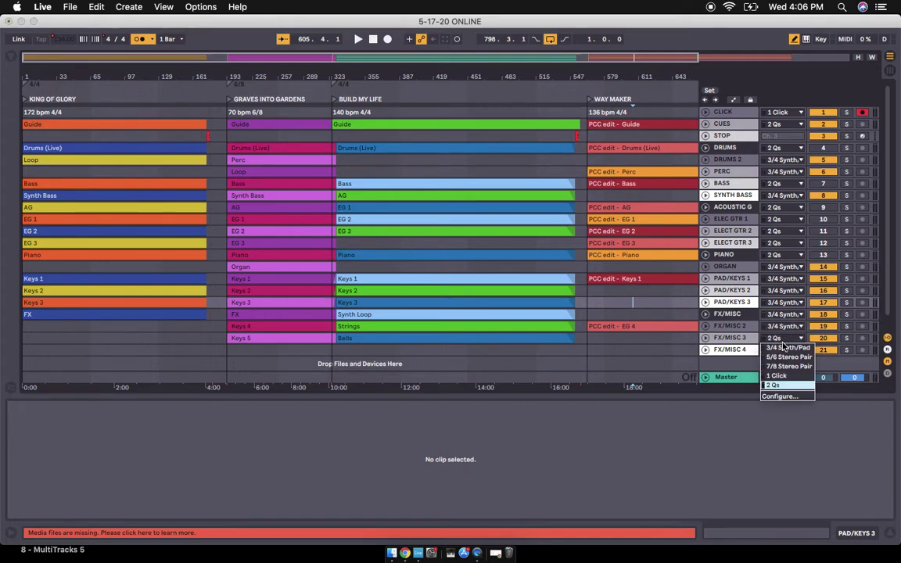
pyautogui.click(782, 348)
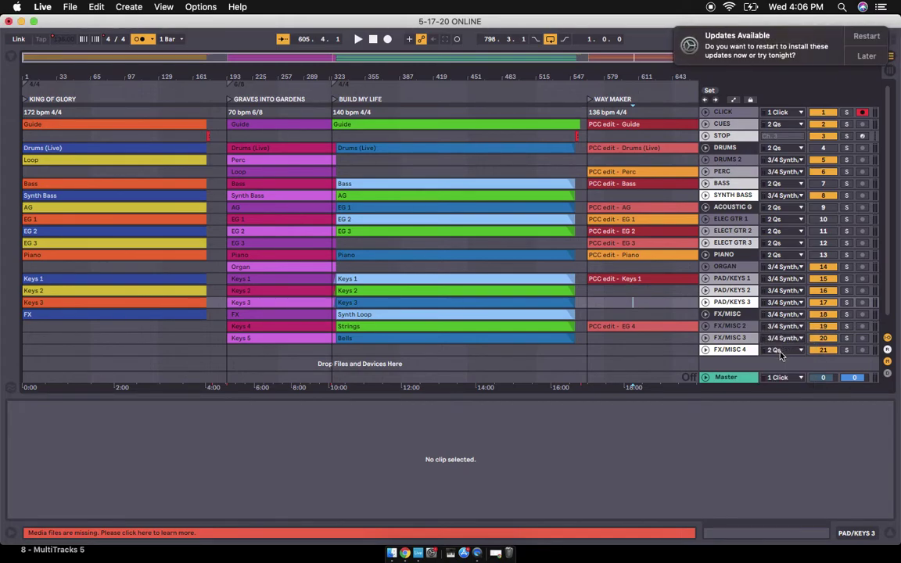
pyautogui.click(778, 352)
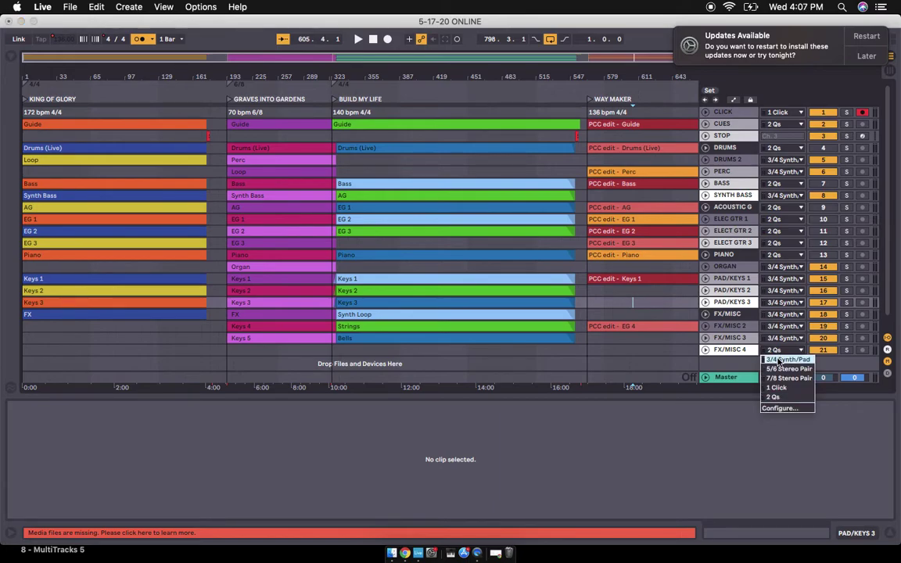
pyautogui.click(778, 359)
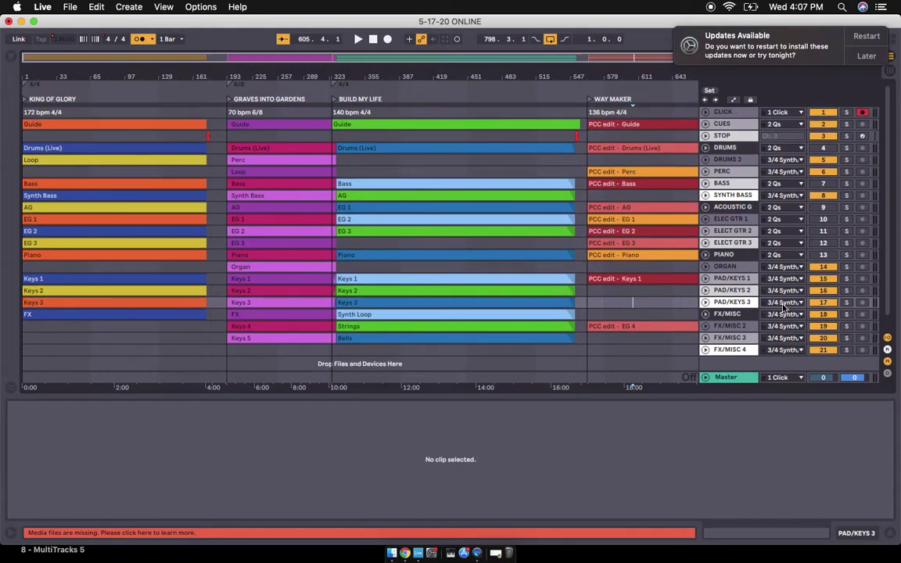
# Step: Postpone the macOS update notice with Later, Remind Me Tomorrow
pyautogui.click(866, 58)
pyautogui.click(860, 114)
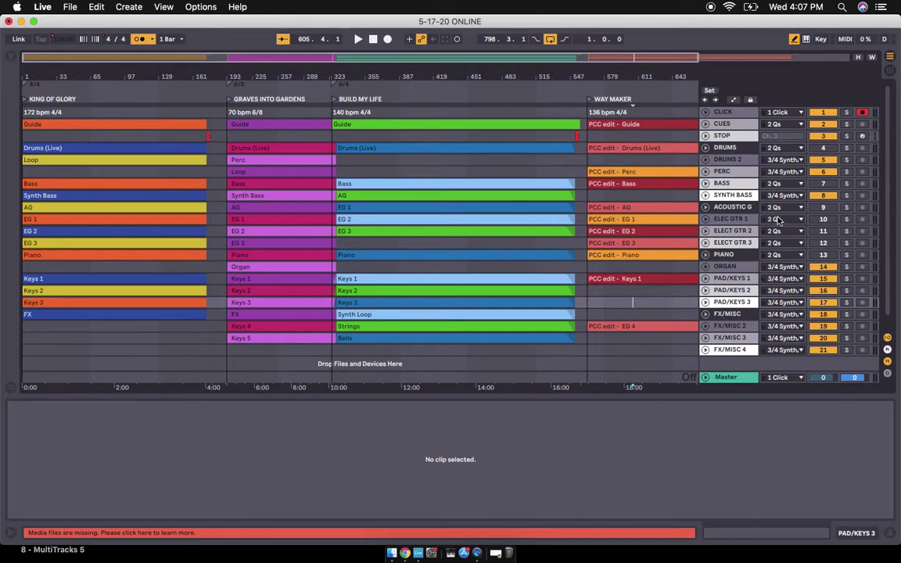
# Step: Route ELEC GTR 1, ELECT GTR 2 and ELECT GTR 3 to the 5/6 Stereo Pair output
pyautogui.click(799, 220)
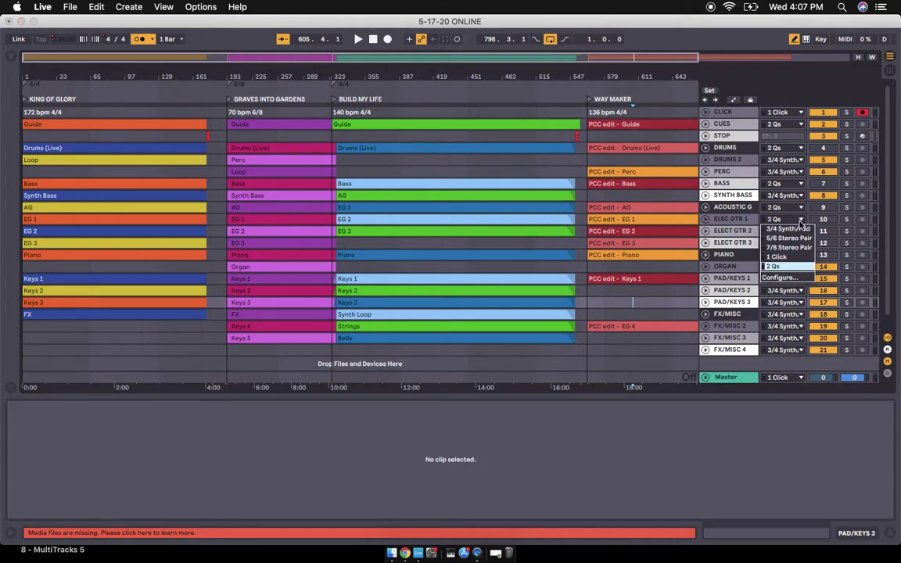
pyautogui.click(798, 238)
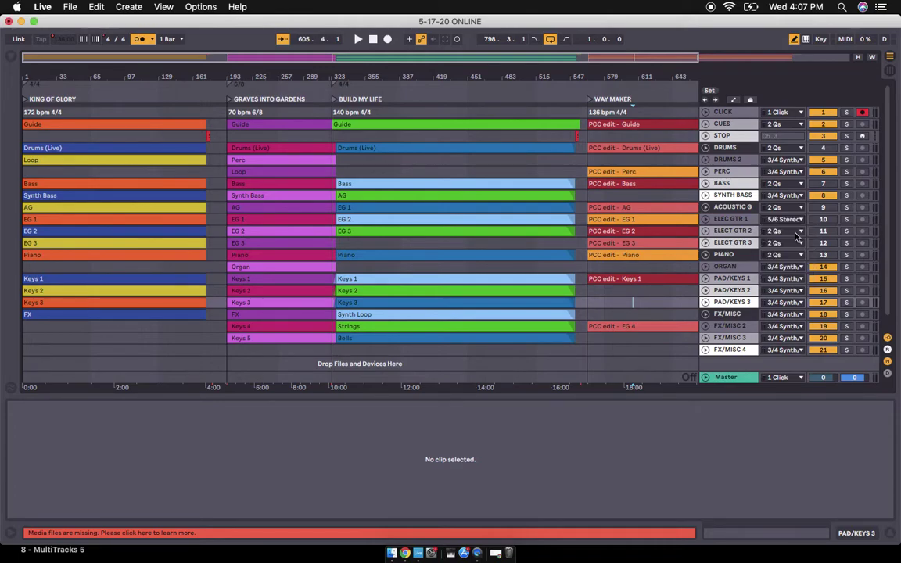
pyautogui.click(789, 231)
pyautogui.click(792, 250)
pyautogui.click(798, 243)
pyautogui.click(787, 262)
# Step: Move the guitars off 5/6, routing ELECT GTR 2 and ELECT GTR 3 to 2 Qs
pyautogui.click(786, 219)
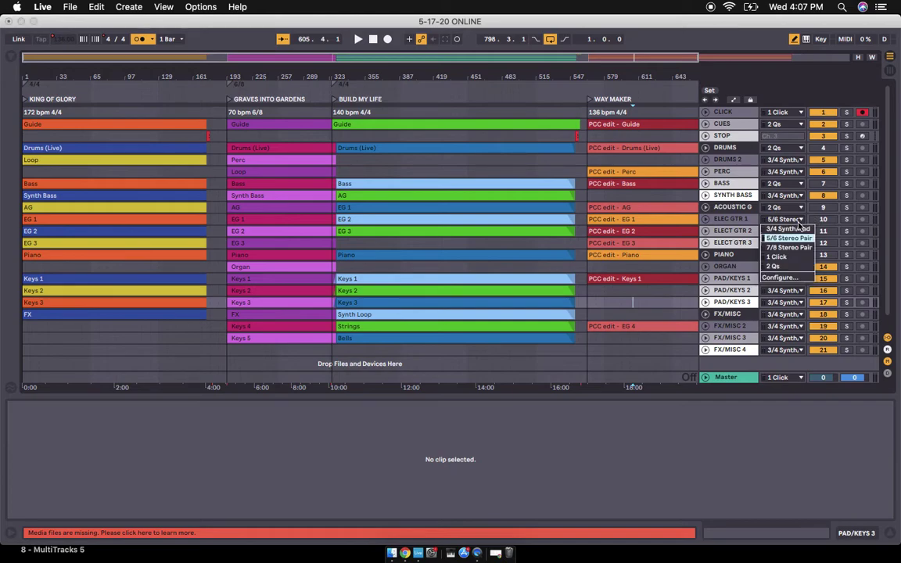
pyautogui.click(797, 230)
pyautogui.click(798, 231)
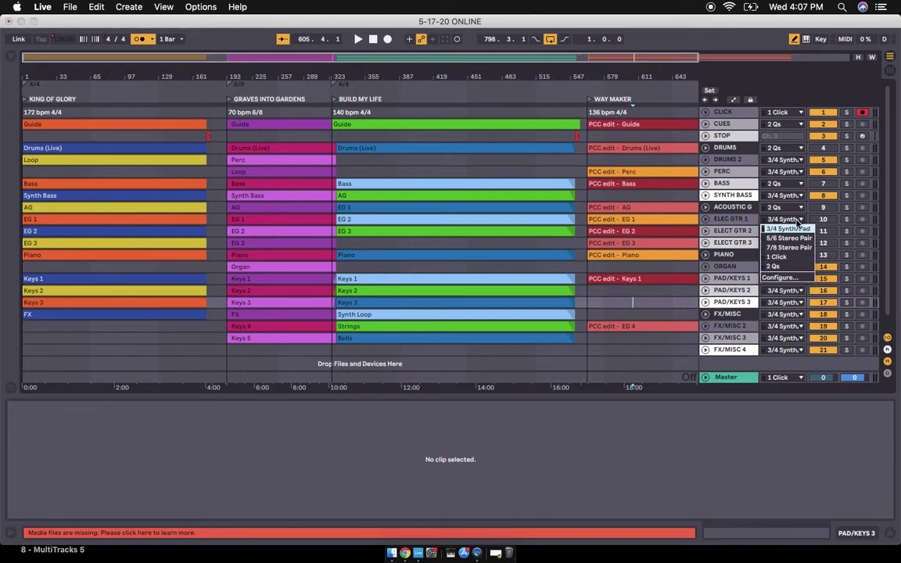
pyautogui.click(798, 266)
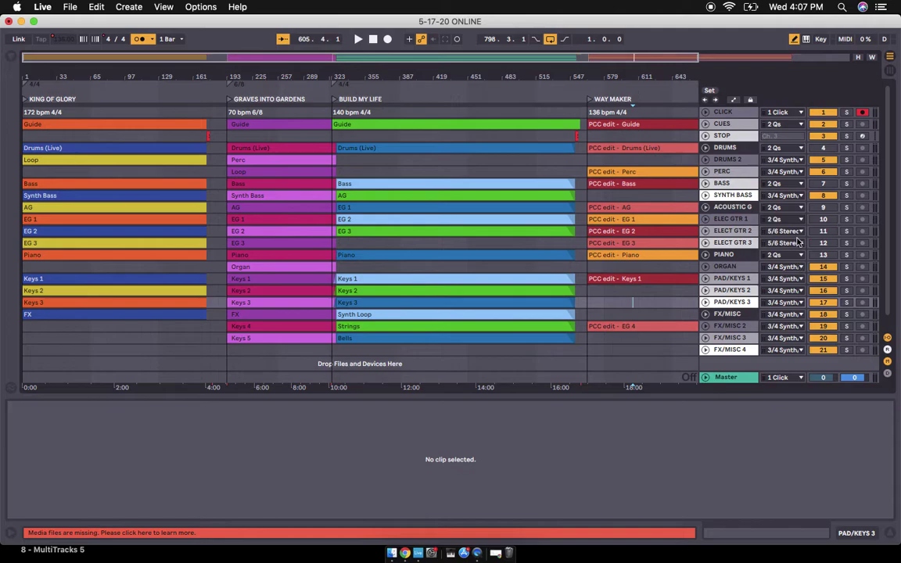
pyautogui.click(786, 230)
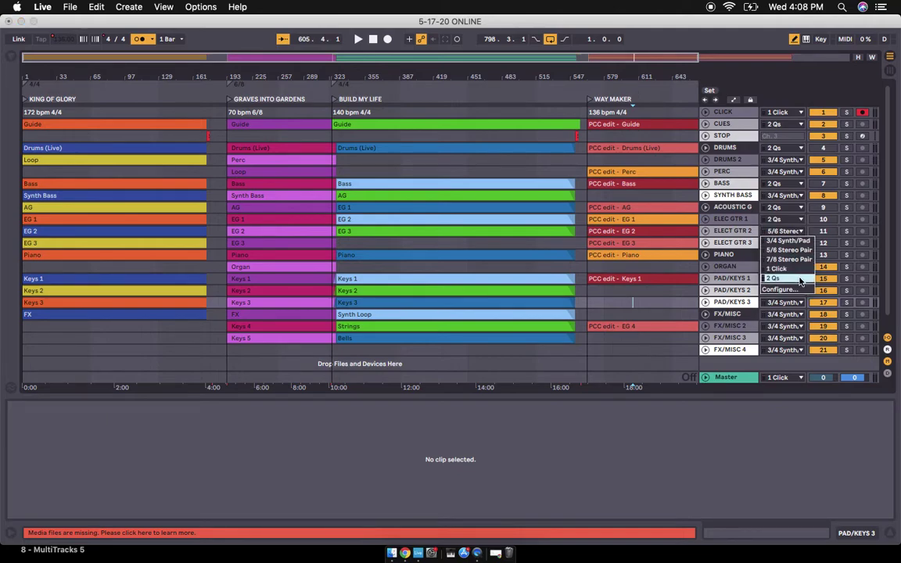
pyautogui.click(799, 278)
pyautogui.click(799, 244)
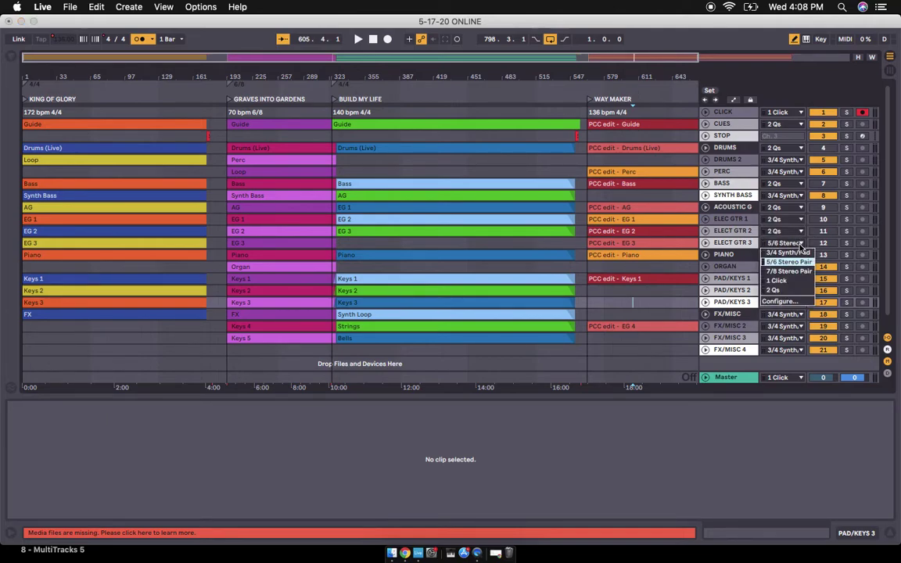
pyautogui.click(796, 291)
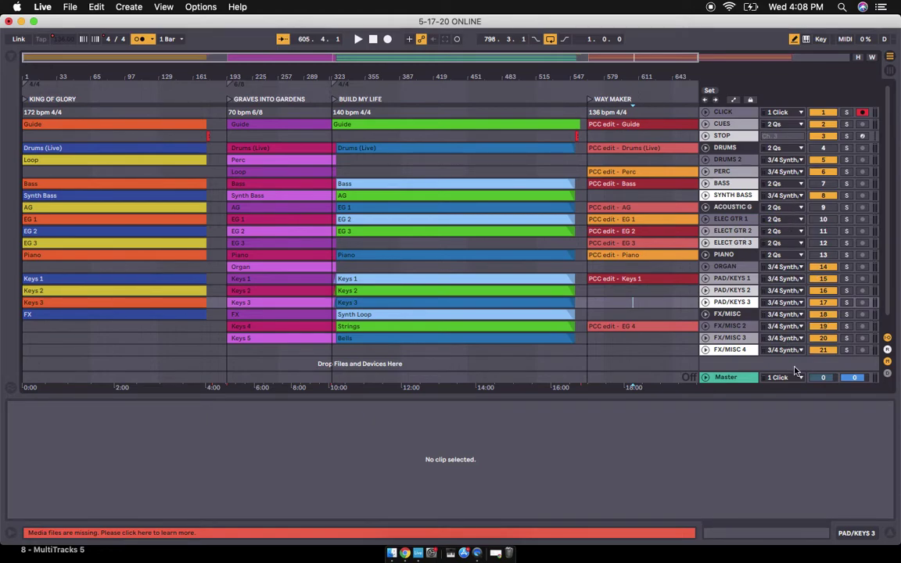
# Step: Save a copy on the Desktop, appending ' revised' to the name '5-17-20 ONLINE'
pyautogui.press('super+s')
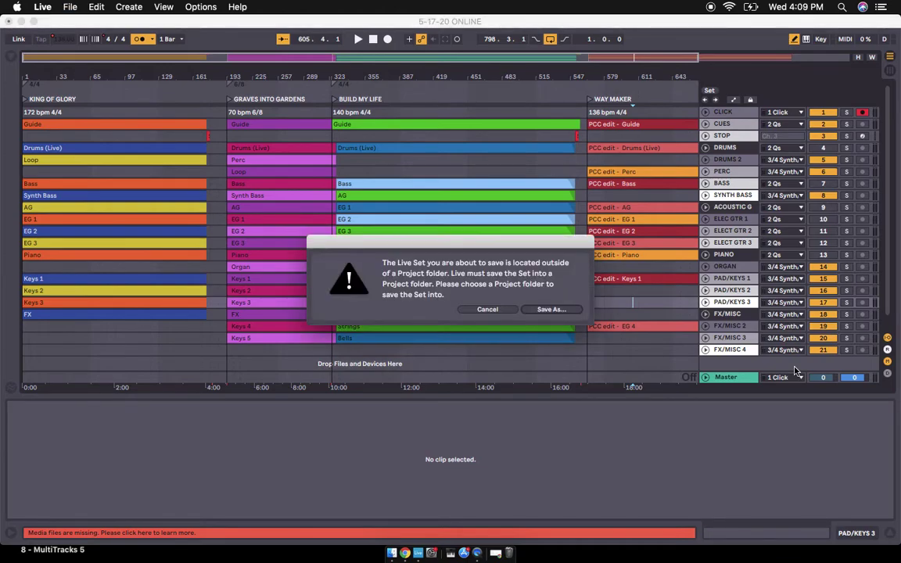
pyautogui.click(550, 309)
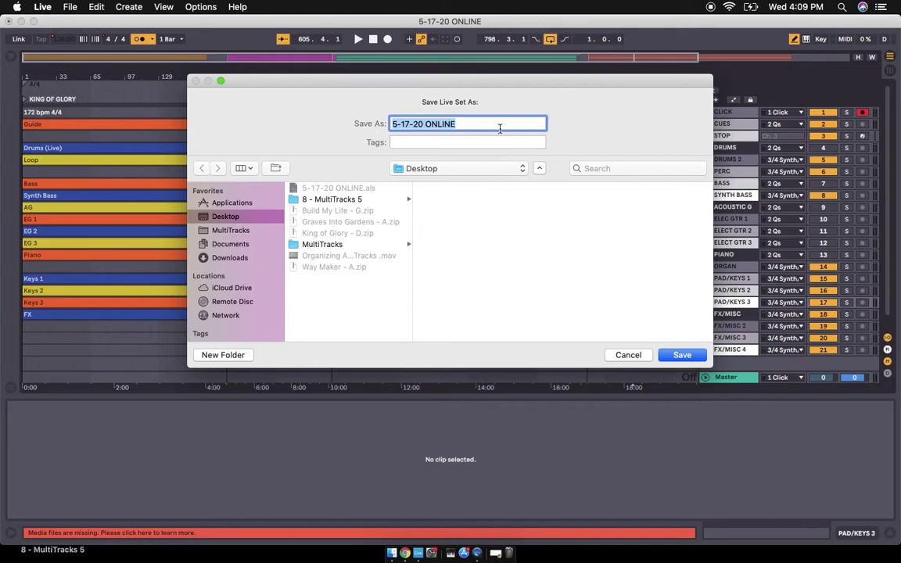
pyautogui.click(500, 125)
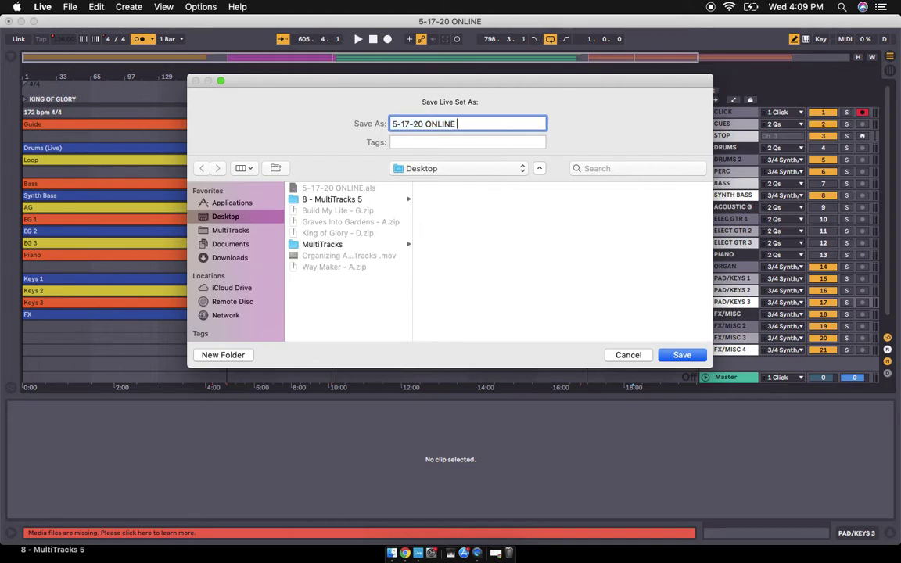
pyautogui.write('revised')
pyautogui.press('Return')
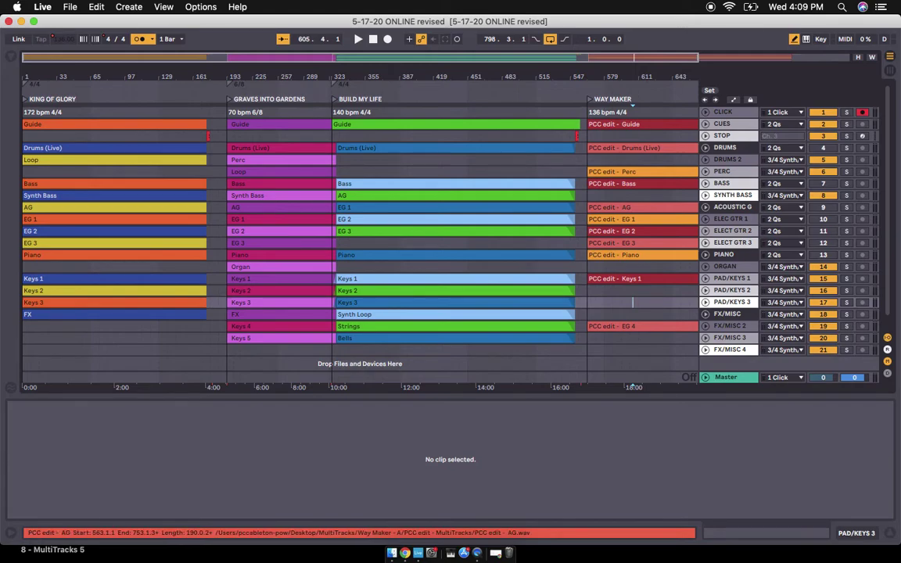
pyautogui.press('u')
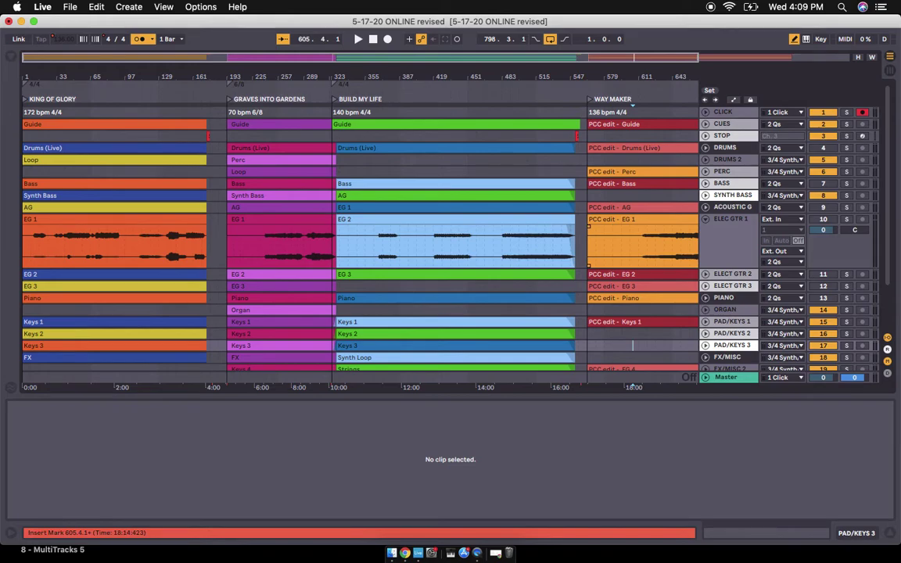
pyautogui.hscroll(5, 360, 234)
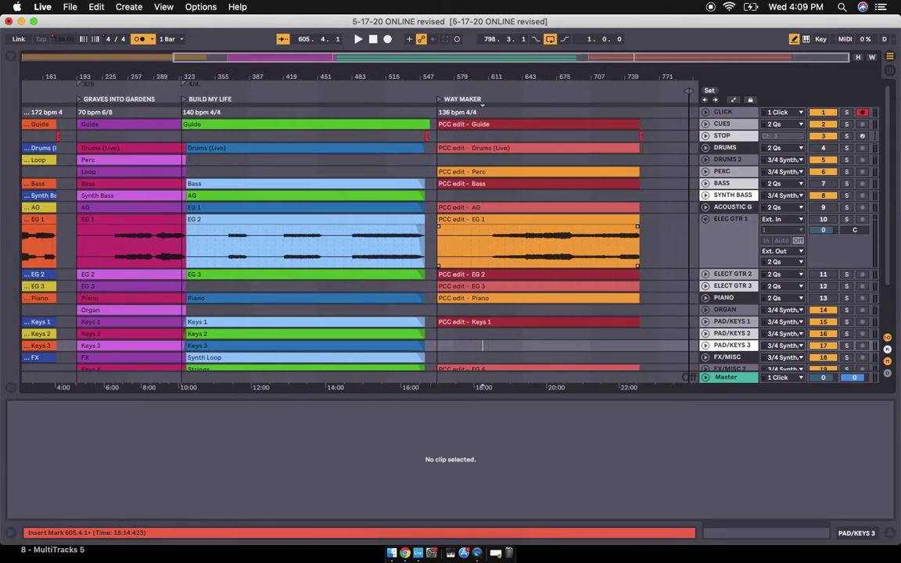
pyautogui.hscroll(-4, 360, 234)
pyautogui.hscroll(-1, 359, 234)
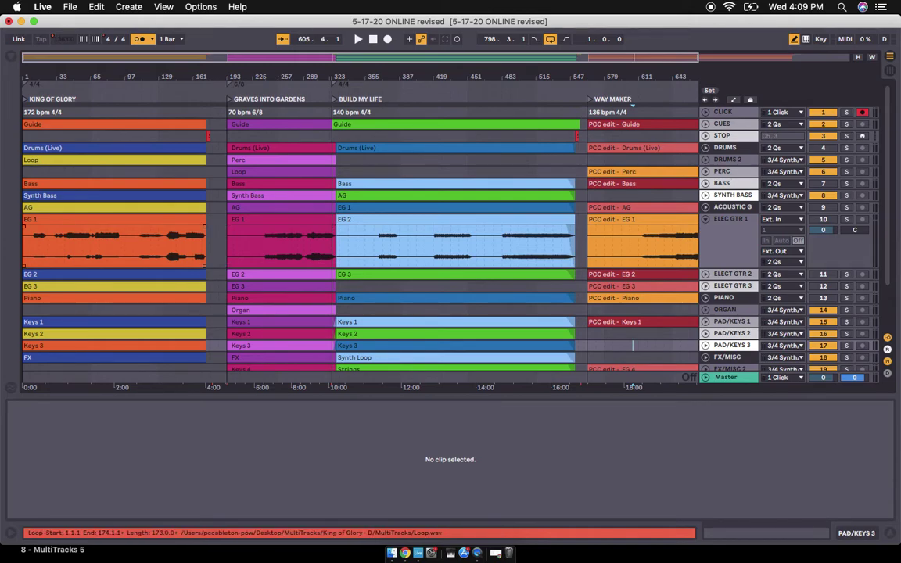
pyautogui.moveTo(157, 240)
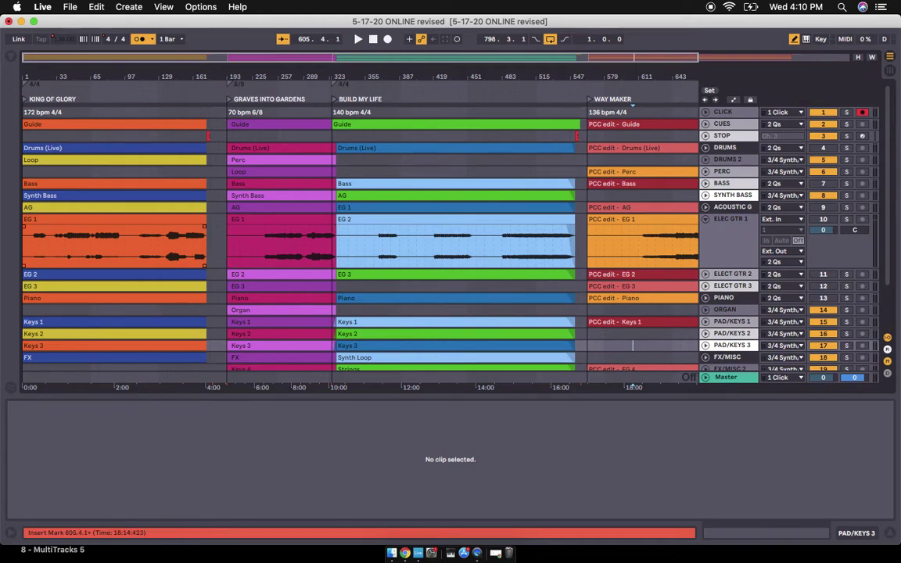
pyautogui.scroll(-3, 450, 258)
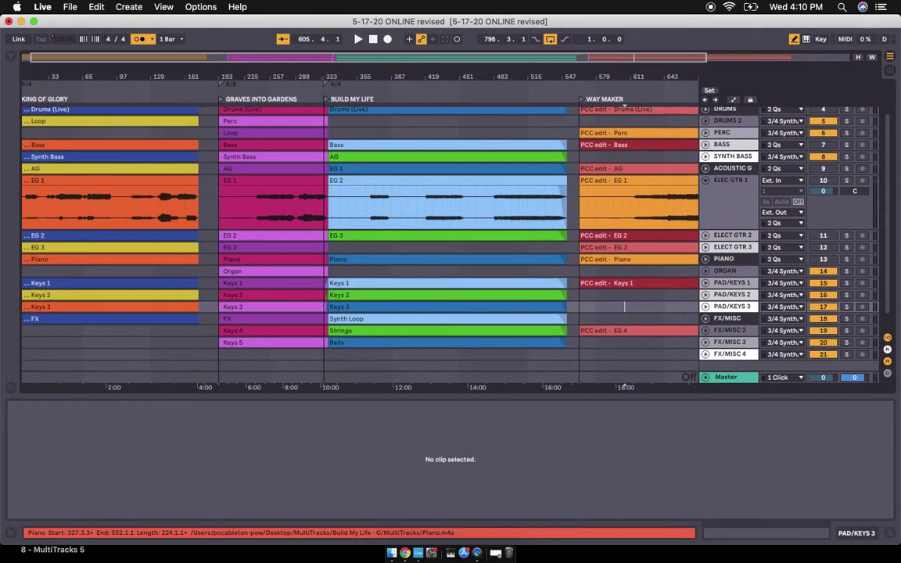
pyautogui.hscroll(5, 449, 234)
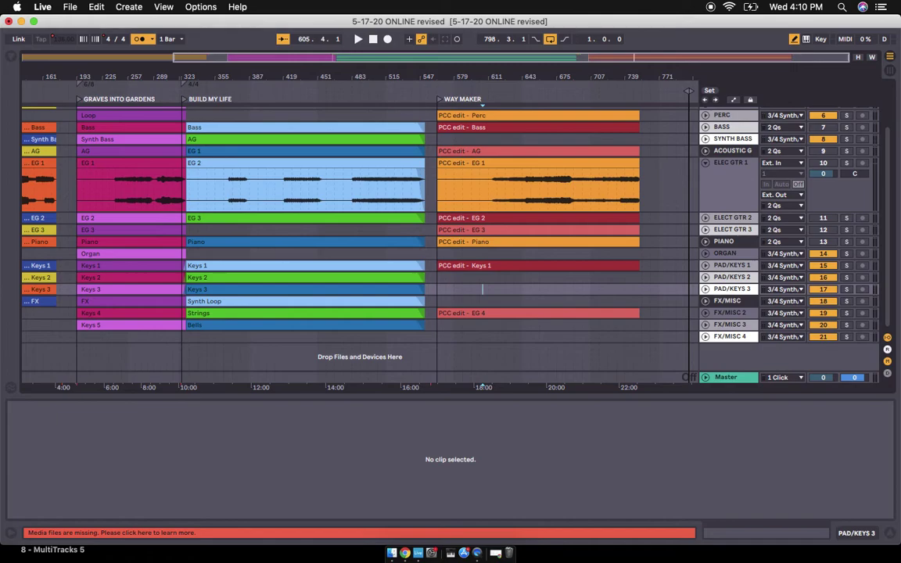
pyautogui.click(705, 162)
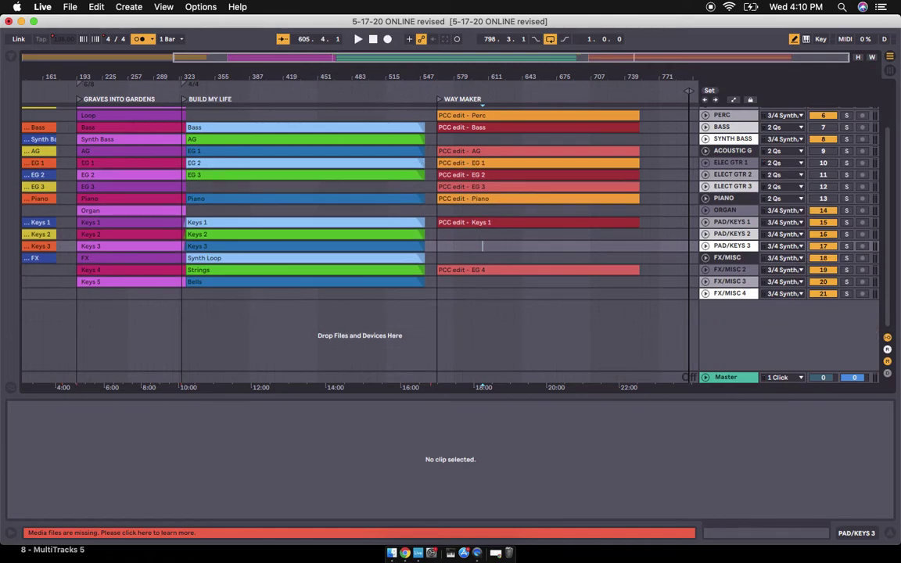
pyautogui.scroll(3, 360, 235)
pyautogui.hscroll(-5, 360, 235)
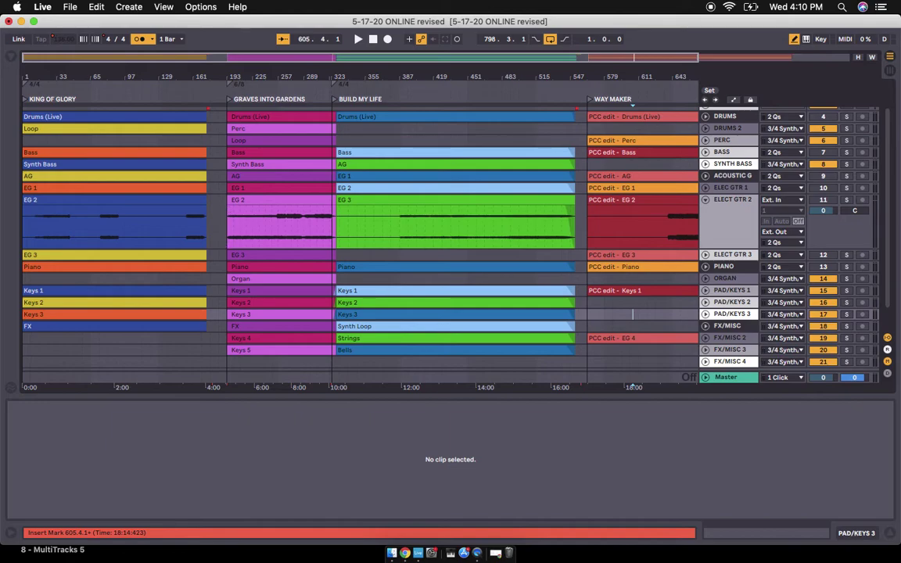
pyautogui.moveTo(454, 223)
pyautogui.scroll(-2, 450, 235)
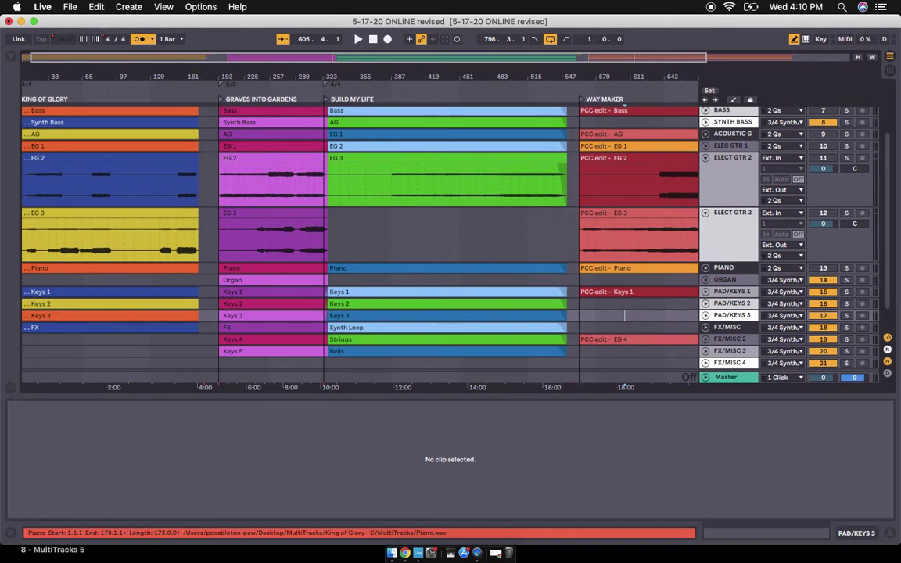
pyautogui.scroll(1, 449, 234)
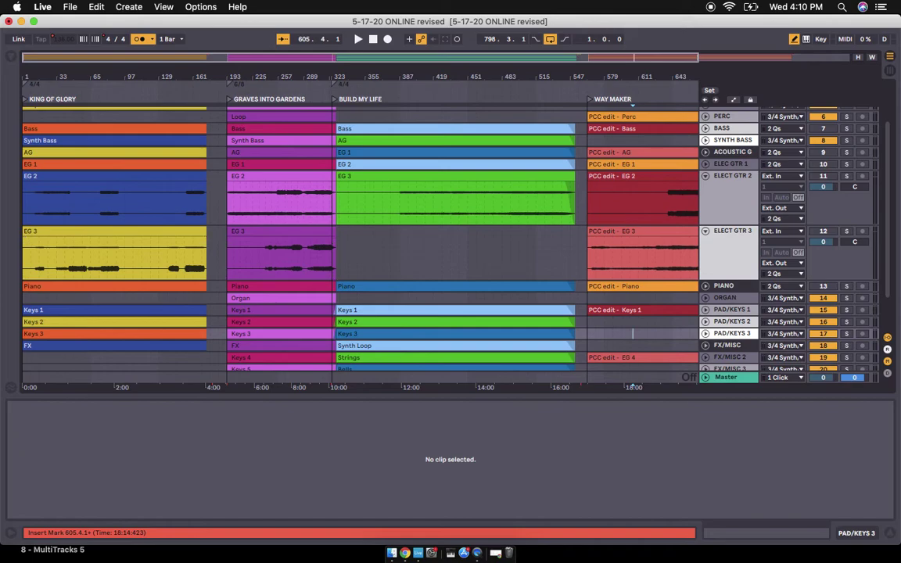
pyautogui.hscroll(3, 449, 235)
pyautogui.hscroll(2, 450, 234)
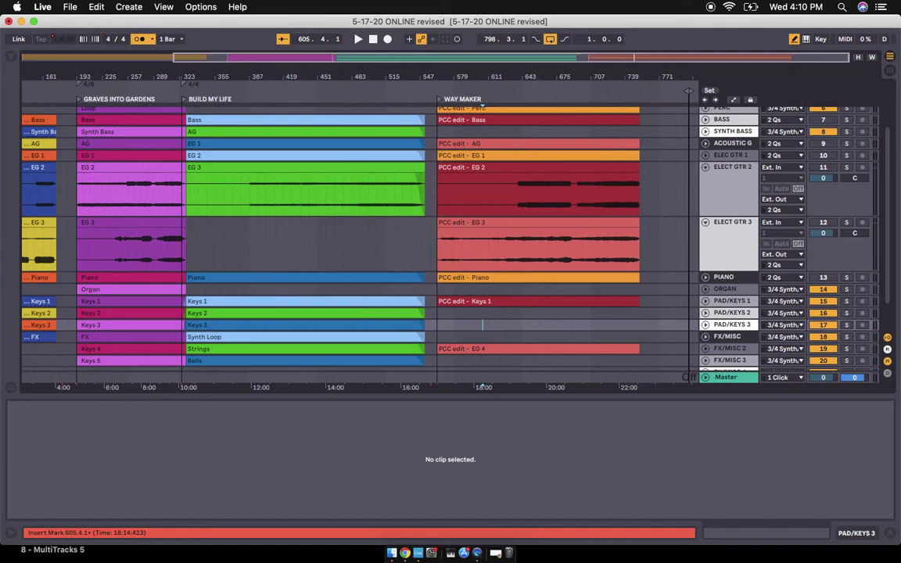
pyautogui.hscroll(-3, 359, 235)
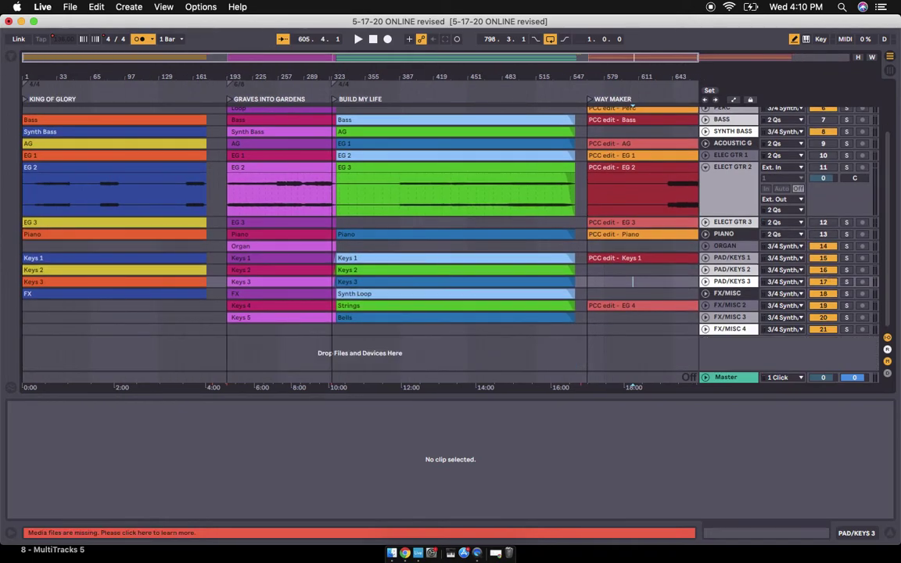
pyautogui.press('Left')
pyautogui.scroll(3, 360, 235)
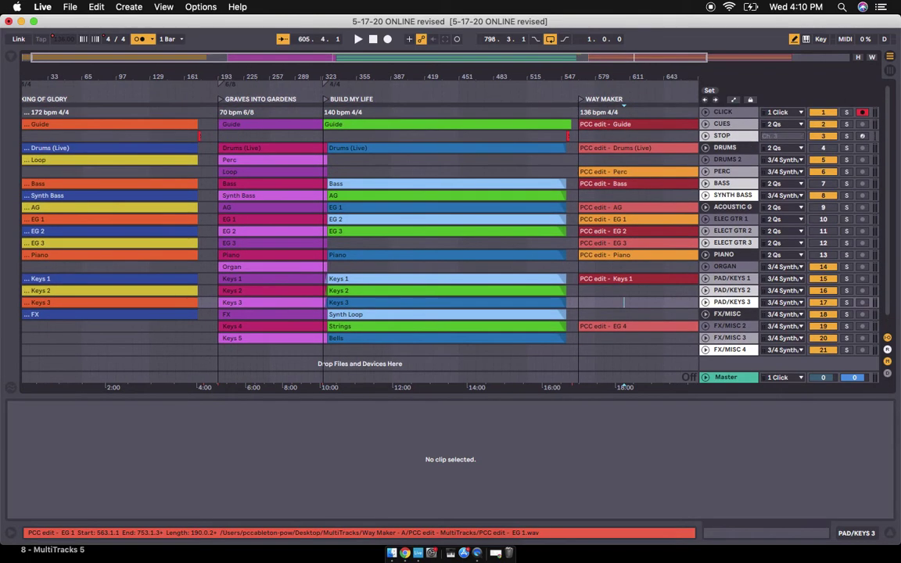
pyautogui.hscroll(3, 360, 235)
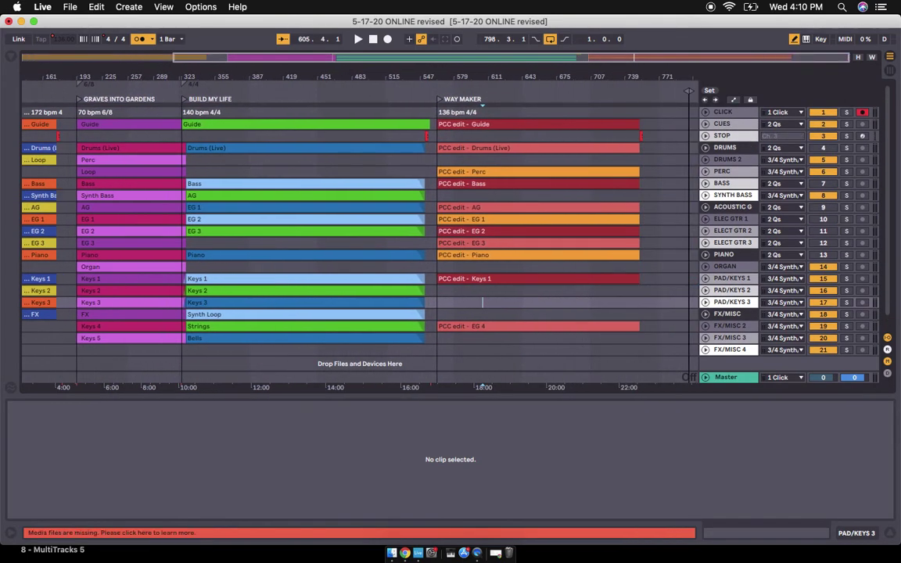
# Step: Unfold the ACOUSTIC G track to inspect its waveforms and 2 Qs output
pyautogui.click(780, 219)
pyautogui.click(774, 266)
pyautogui.click(706, 207)
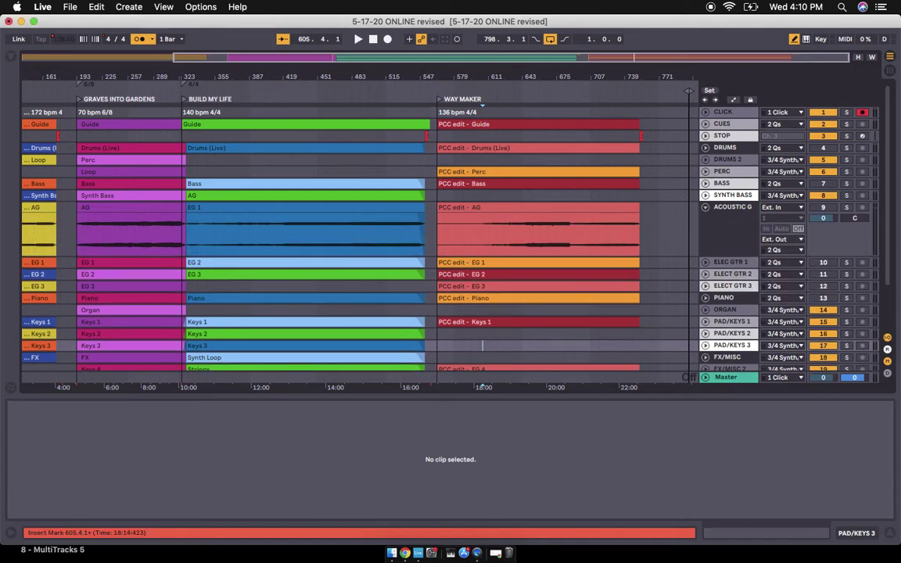
pyautogui.hscroll(-5, 451, 235)
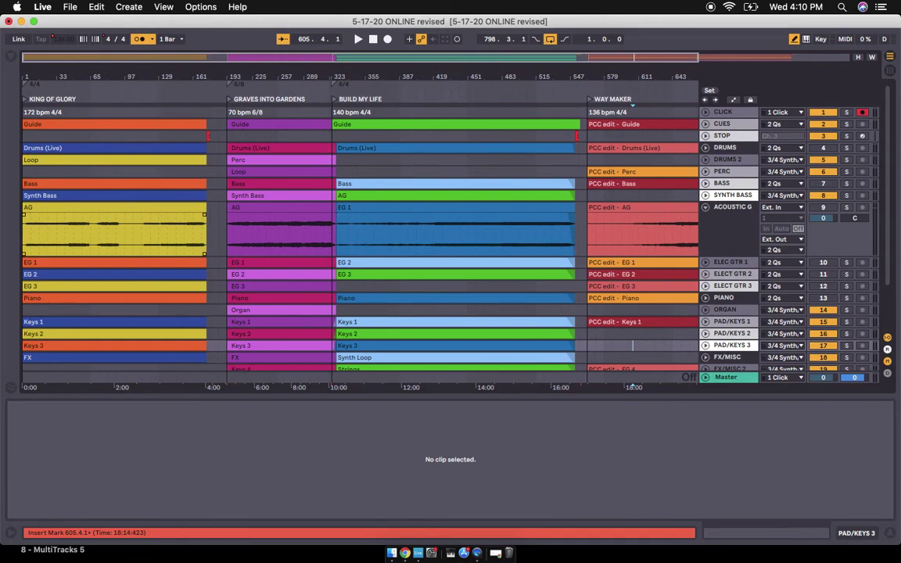
pyautogui.hscroll(5, 195, 227)
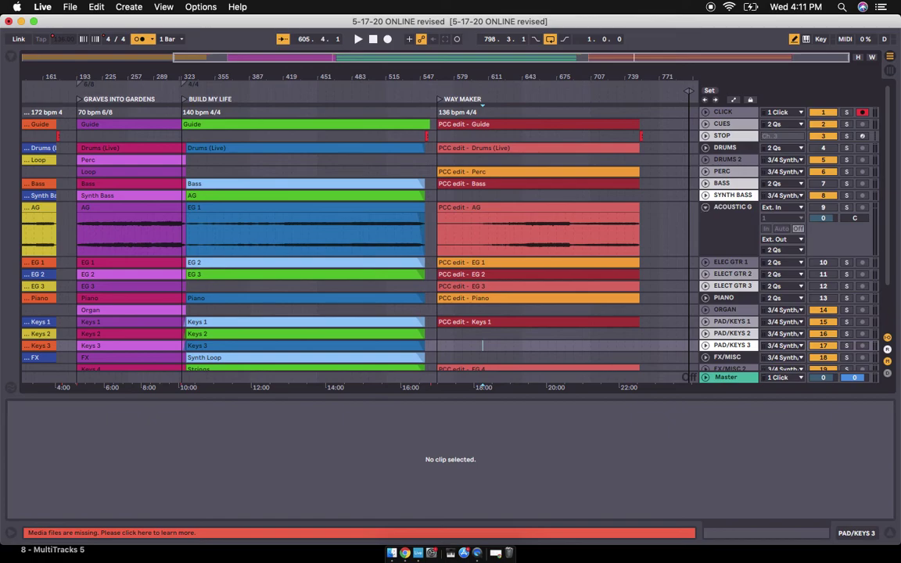
# Step: Fold ACOUSTIC G back with Alt+U and scroll the arrangement back to bar 1
pyautogui.hotkey('alt', 'u')
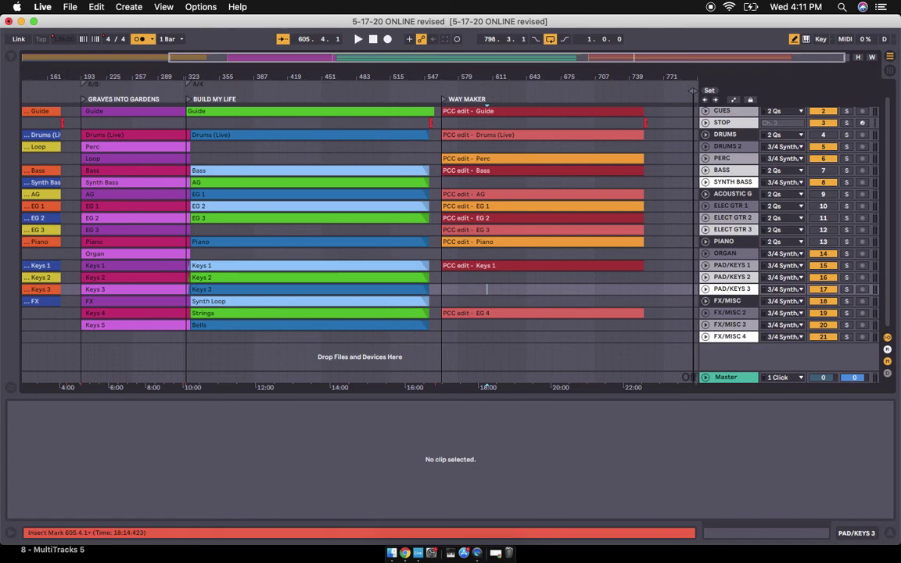
pyautogui.hscroll(-3, 359, 235)
pyautogui.hscroll(-3, 359, 235)
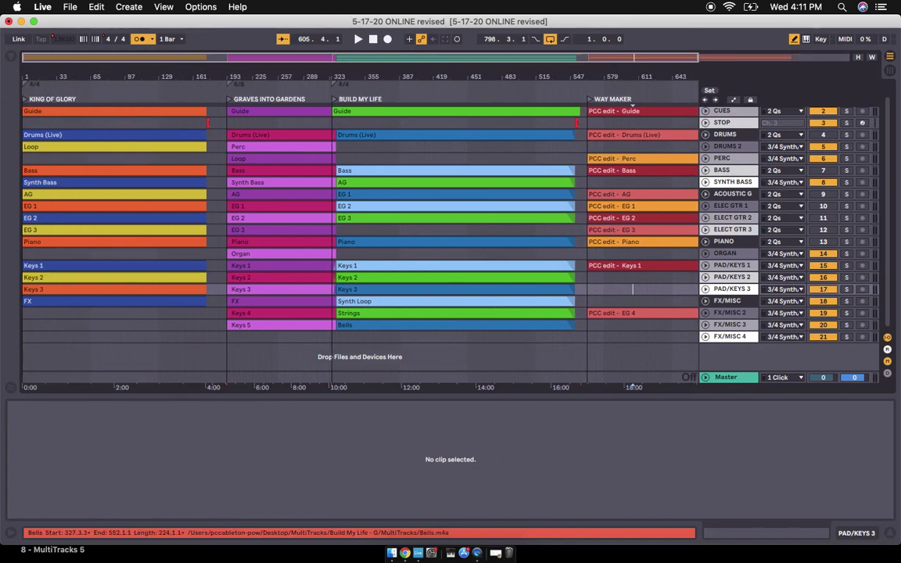